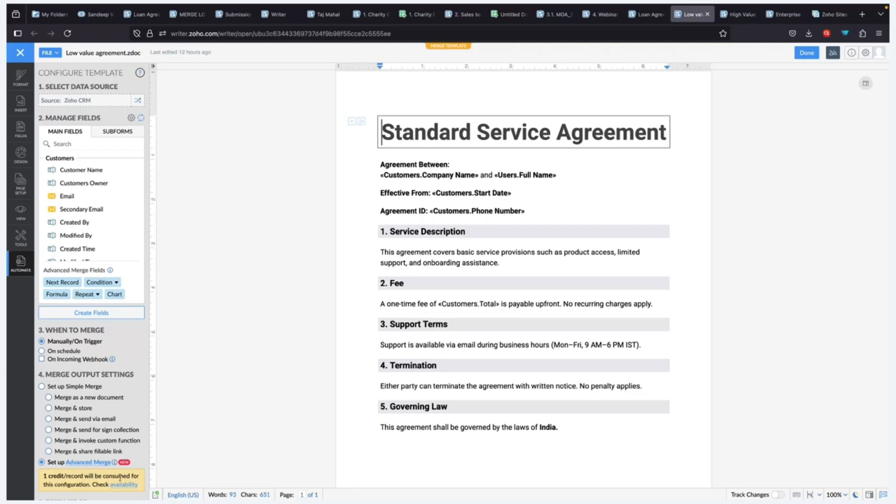
# Open the Advanced Merge automation of the low value agreement and inspect its Manually/On Trigger and Filter Data On Condition nodes
pyautogui.scroll(1, 87, 392)
pyautogui.scroll(-1, 87, 392)
pyautogui.click(82, 463)
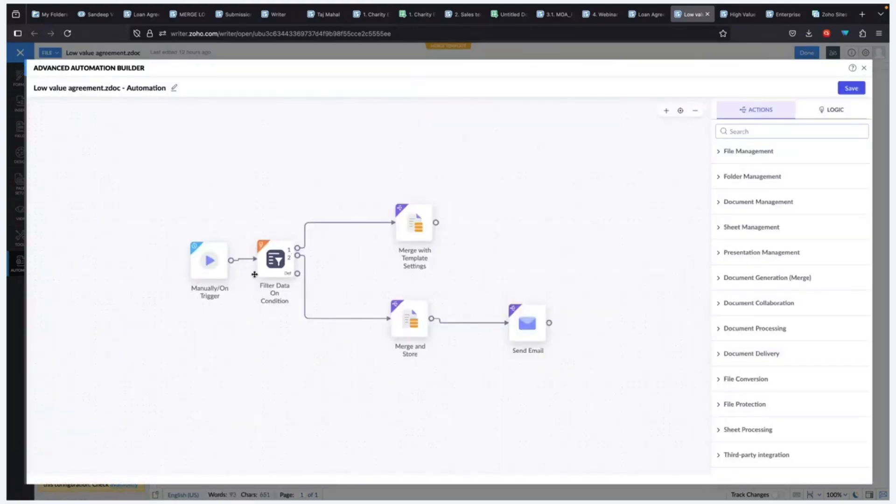
pyautogui.click(198, 261)
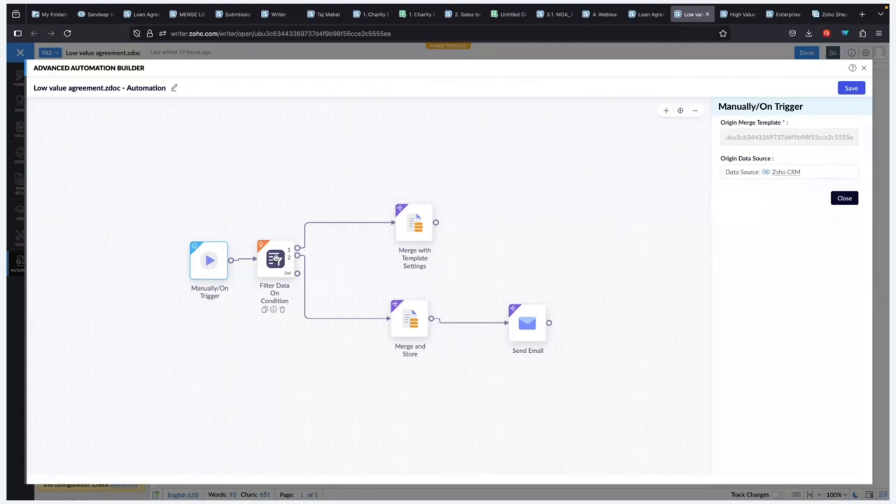
pyautogui.click(276, 258)
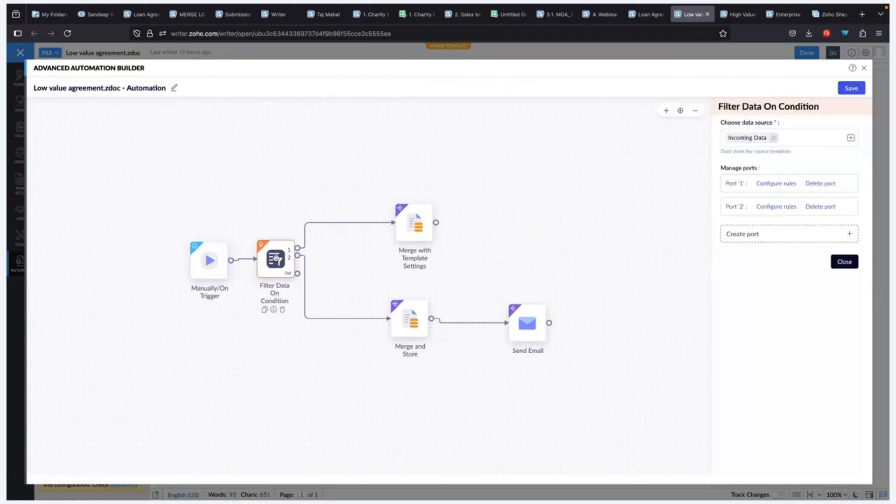
pyautogui.click(849, 260)
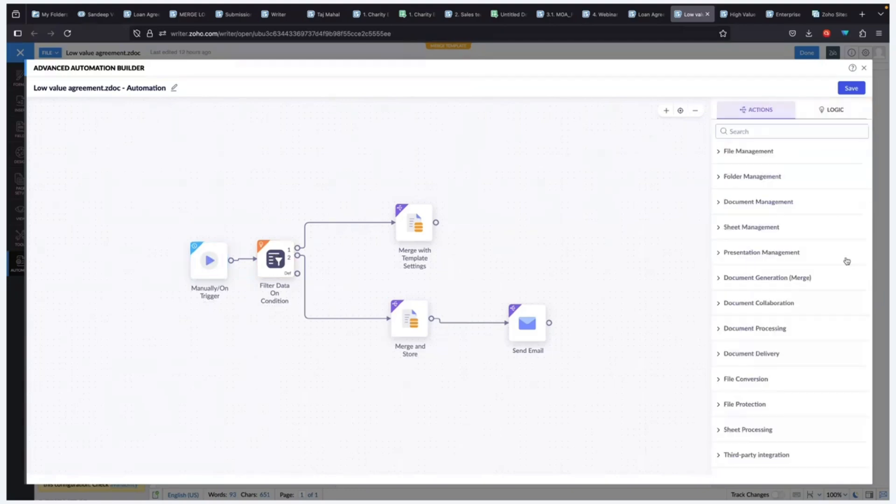
# Browse the available logic blocks and the file, folder, document management and document generation actions
pyautogui.click(840, 112)
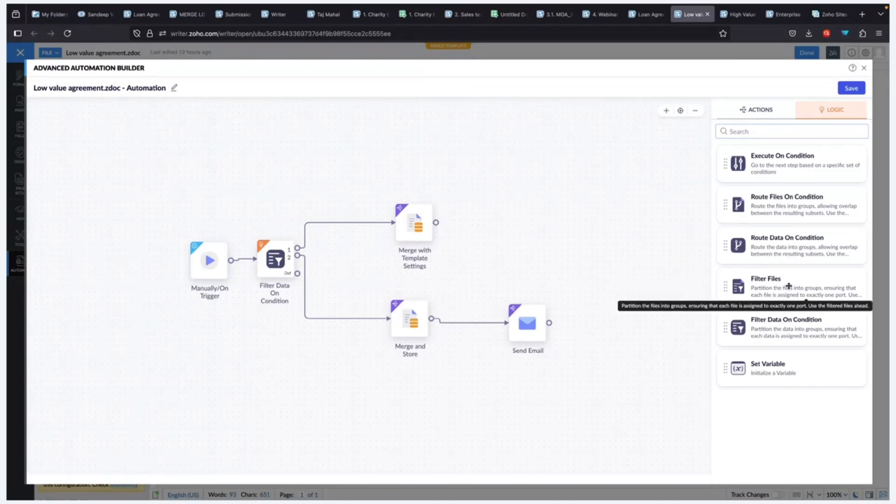
pyautogui.click(777, 121)
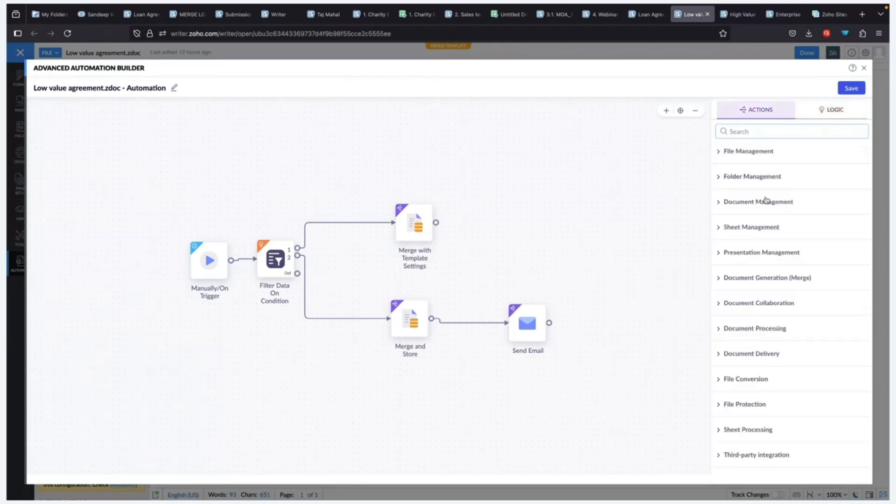
pyautogui.click(766, 161)
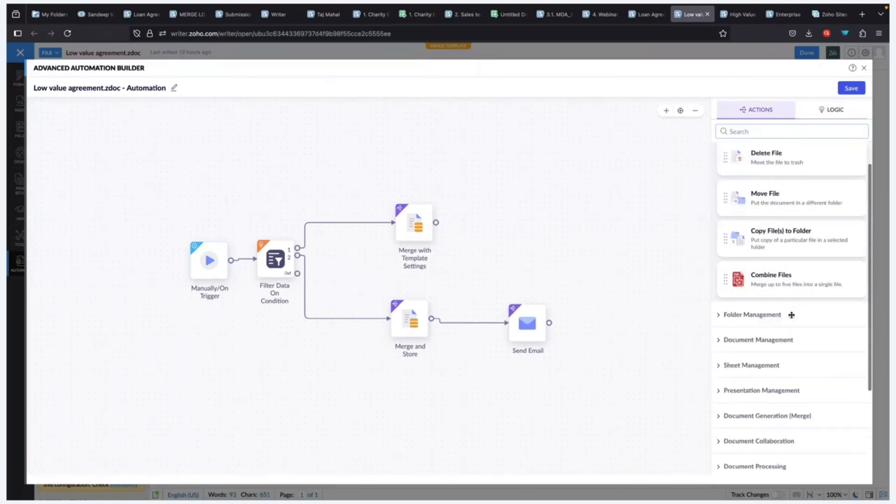
pyautogui.click(796, 381)
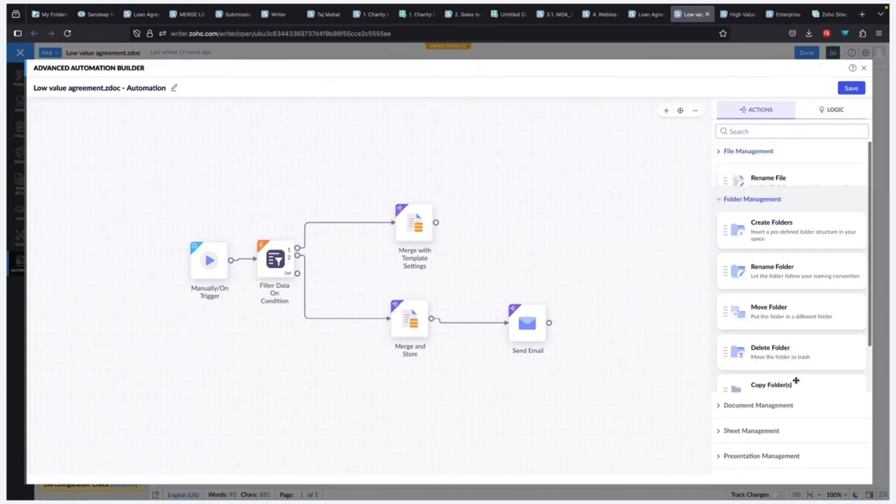
pyautogui.scroll(-1, 781, 326)
pyautogui.click(769, 347)
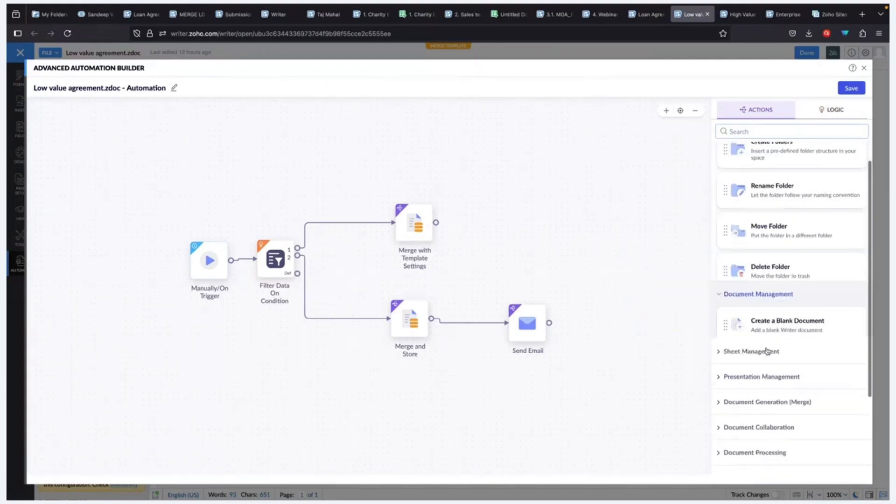
pyautogui.click(754, 350)
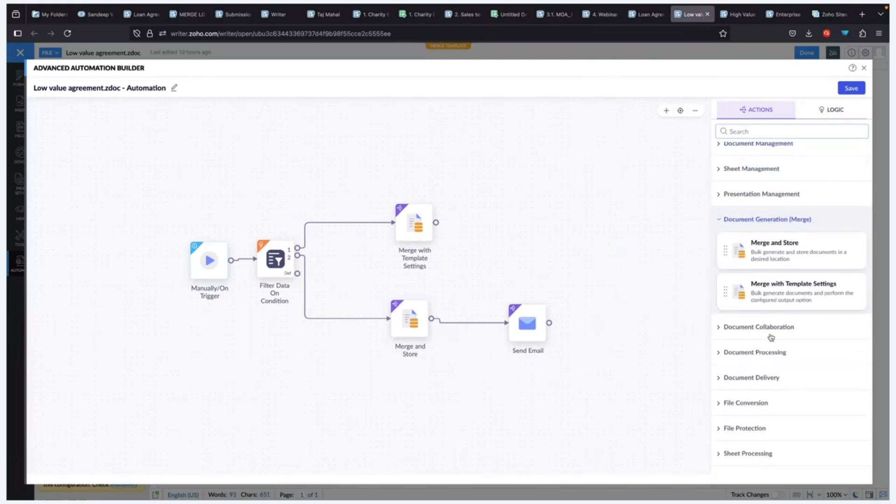
# Look through the Document Collaboration, Document Delivery and File Conversion actions
pyautogui.click(771, 328)
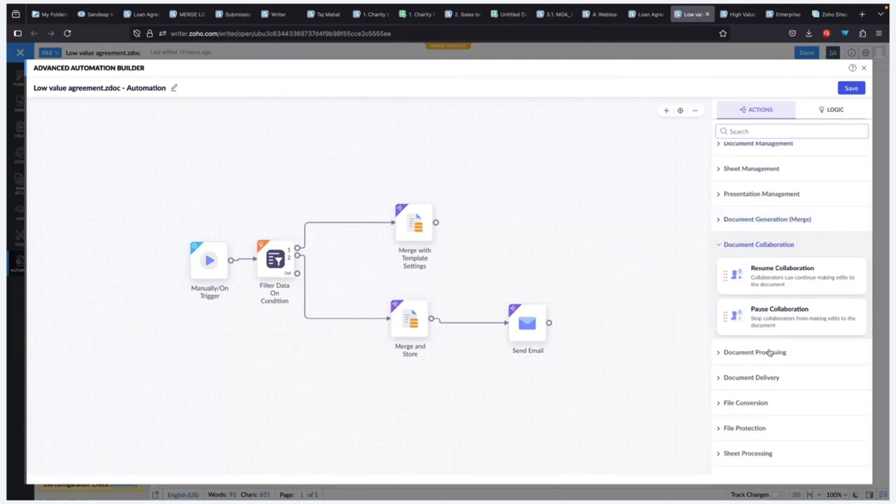
pyautogui.click(768, 376)
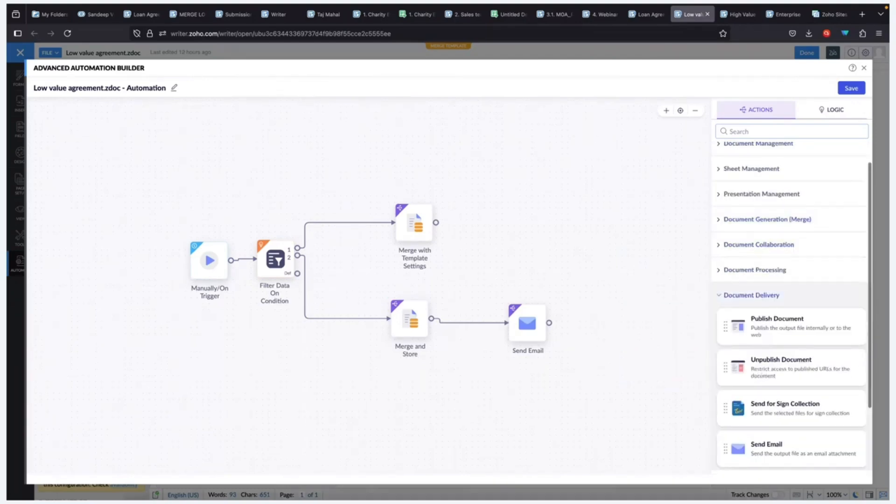
pyautogui.scroll(-1, 803, 411)
pyautogui.scroll(-3, 789, 397)
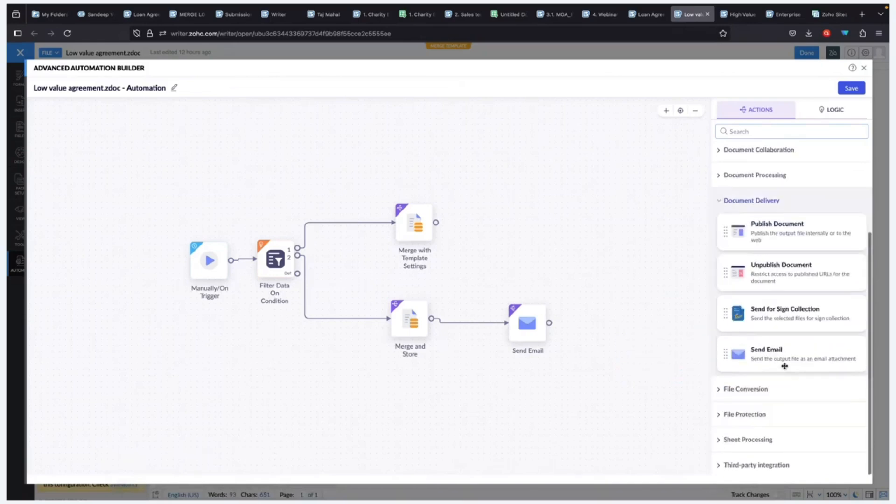
pyautogui.click(763, 390)
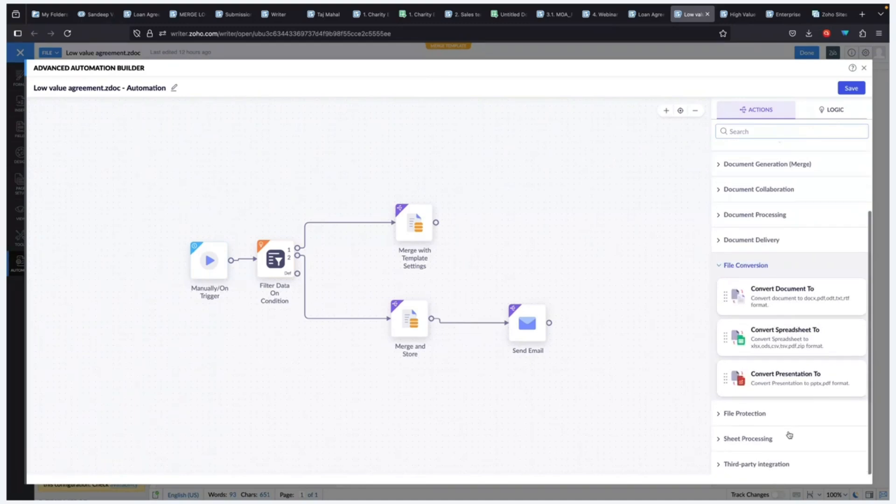
pyautogui.scroll(5, 786, 432)
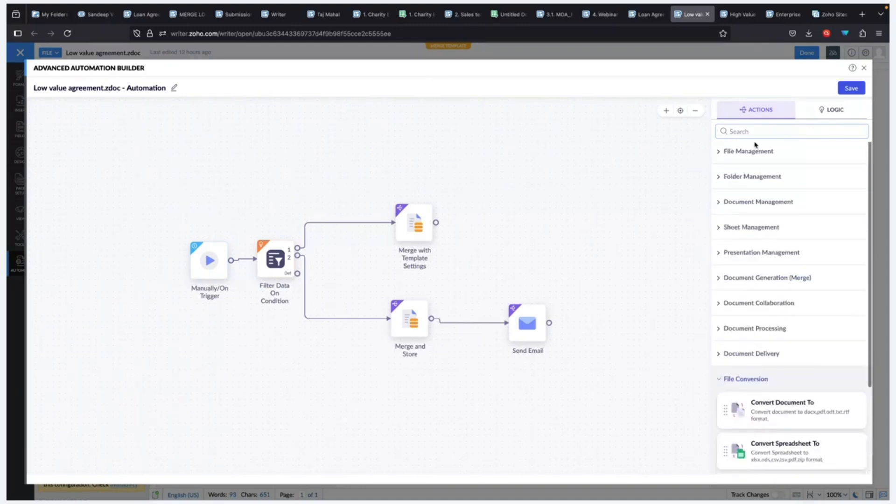
# Review the rules configured for port 1 and port 2 of the Filter Data On Condition node, leaving them unedited
pyautogui.click(835, 110)
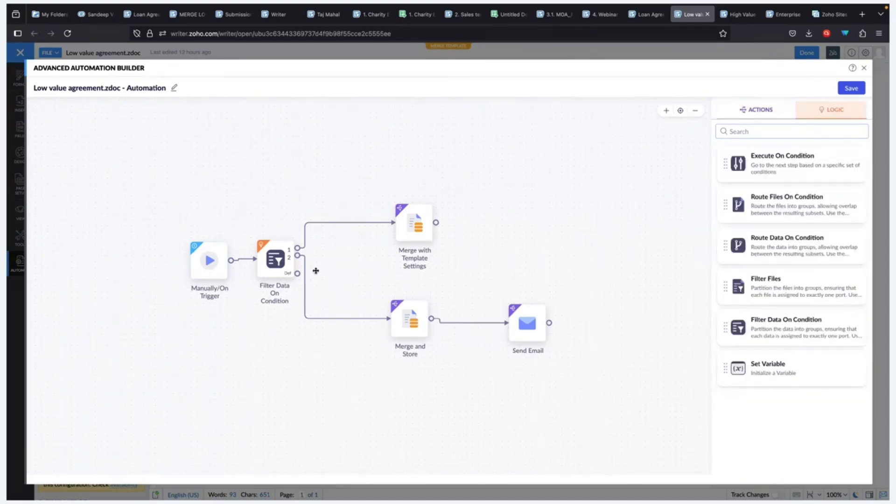
pyautogui.click(279, 258)
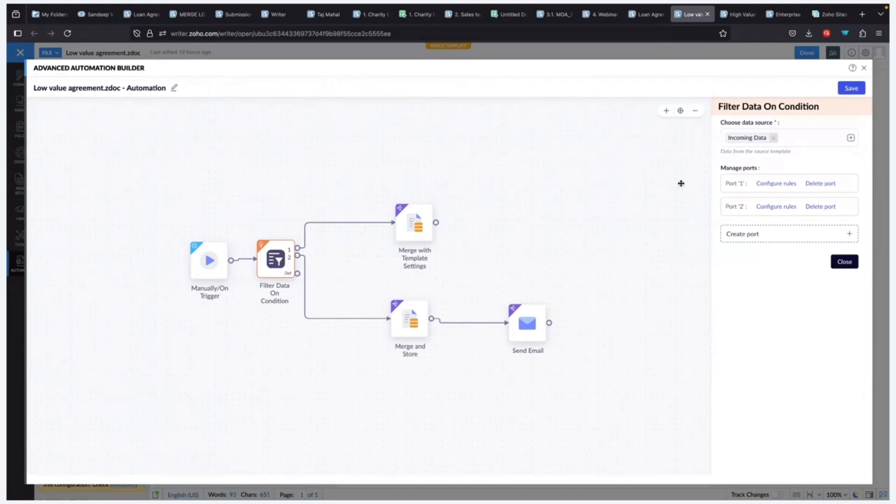
pyautogui.click(787, 187)
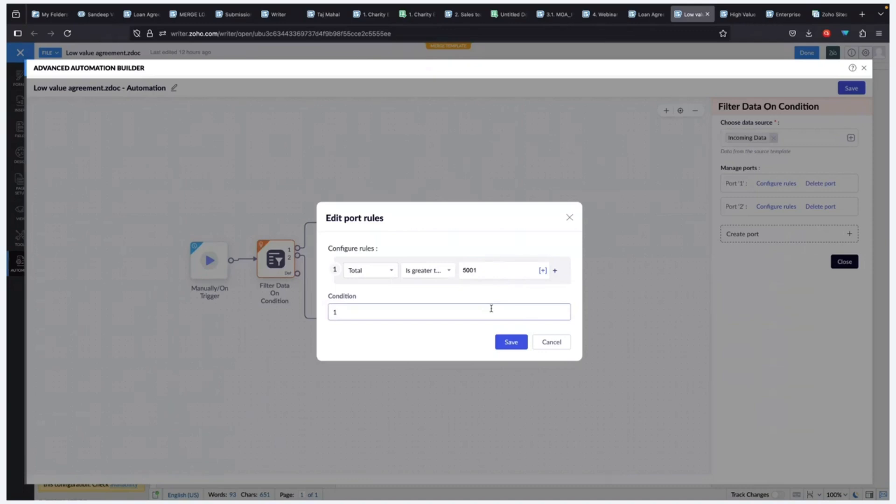
pyautogui.click(551, 342)
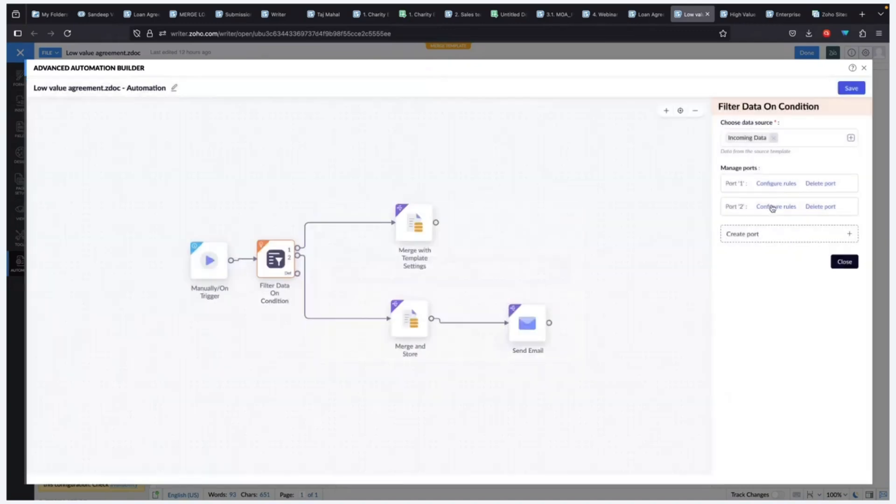
pyautogui.click(773, 208)
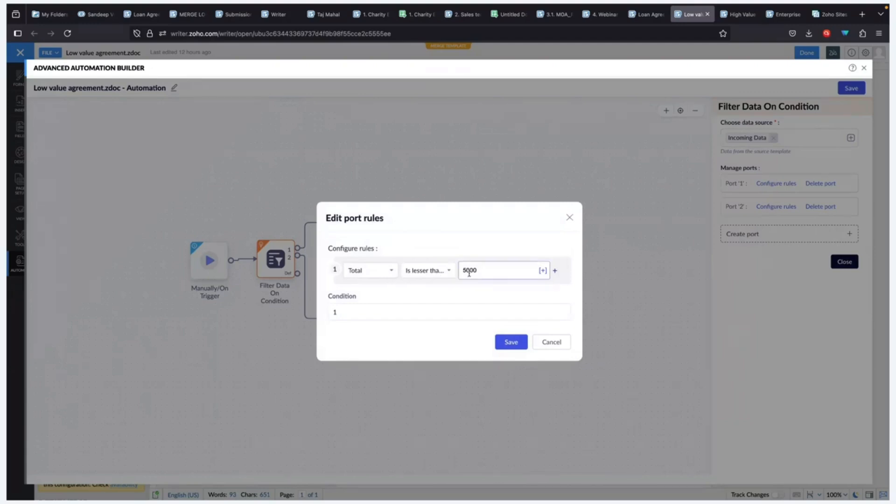
pyautogui.click(549, 343)
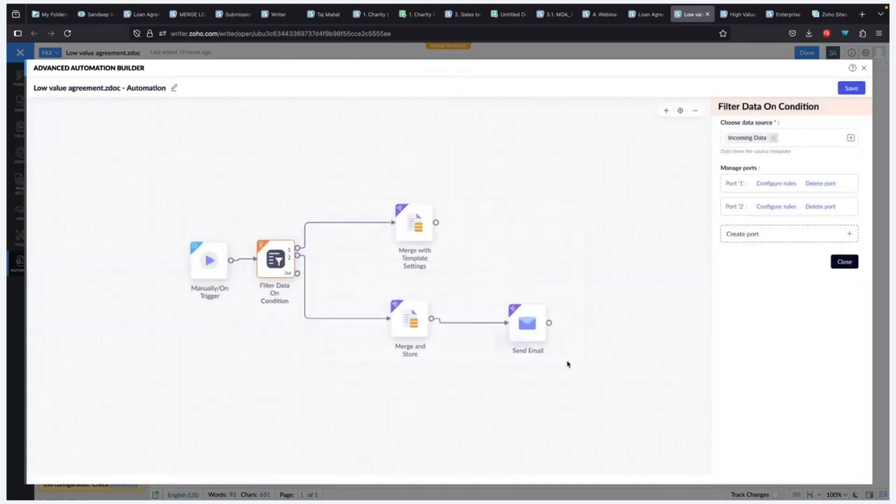
# Check the Merge and Store node's document settings for file name and storage location without changing them
pyautogui.click(408, 318)
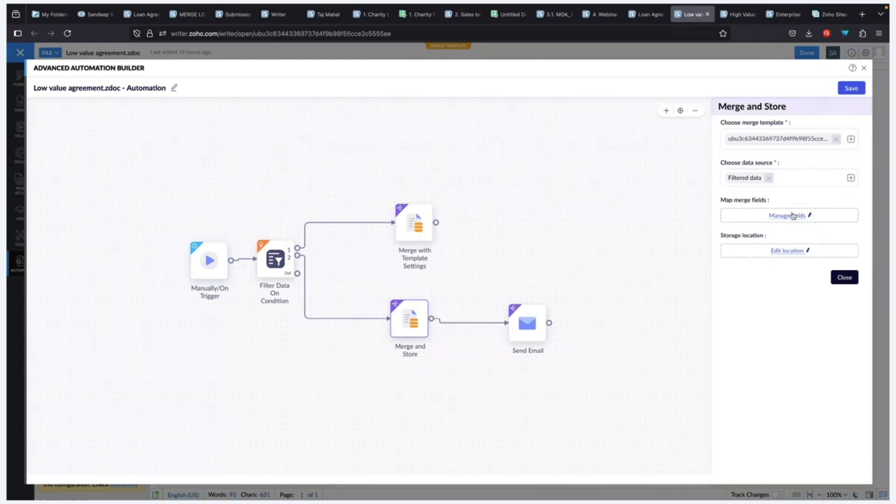
pyautogui.click(786, 252)
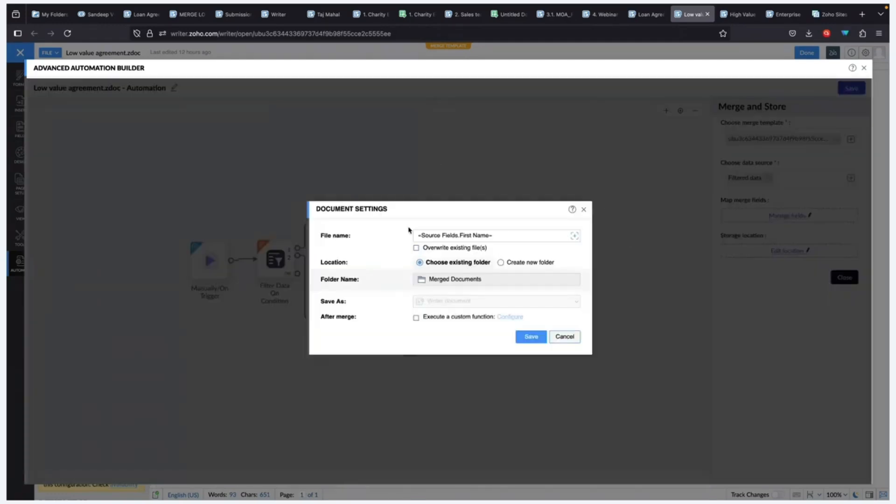
pyautogui.click(564, 337)
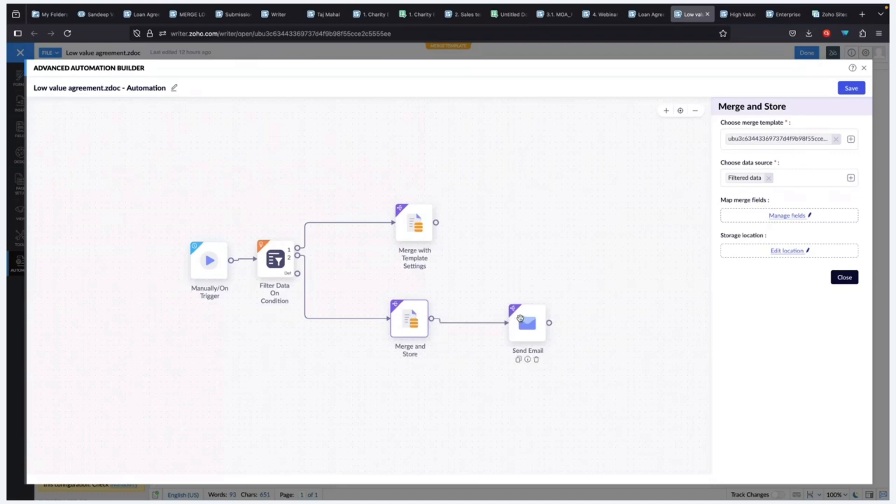
# Check the Send Email node's configured addresses, subject and attachment, closing the email settings without changes
pyautogui.click(520, 318)
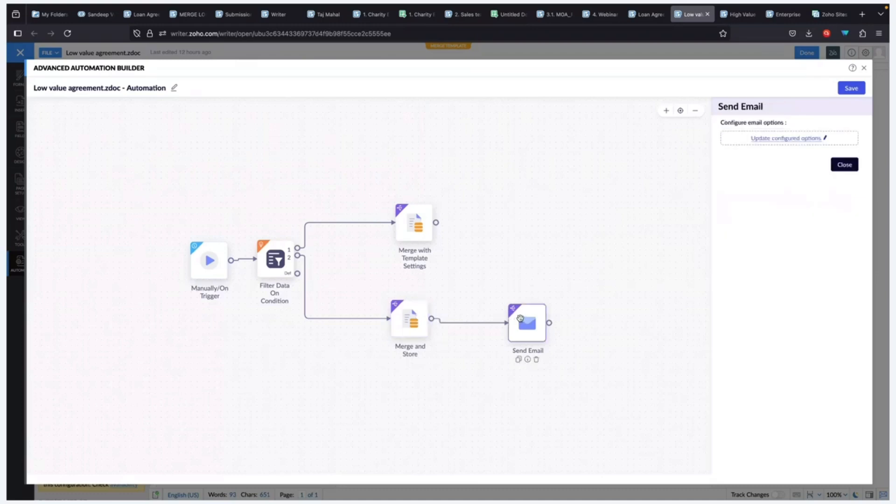
pyautogui.click(799, 140)
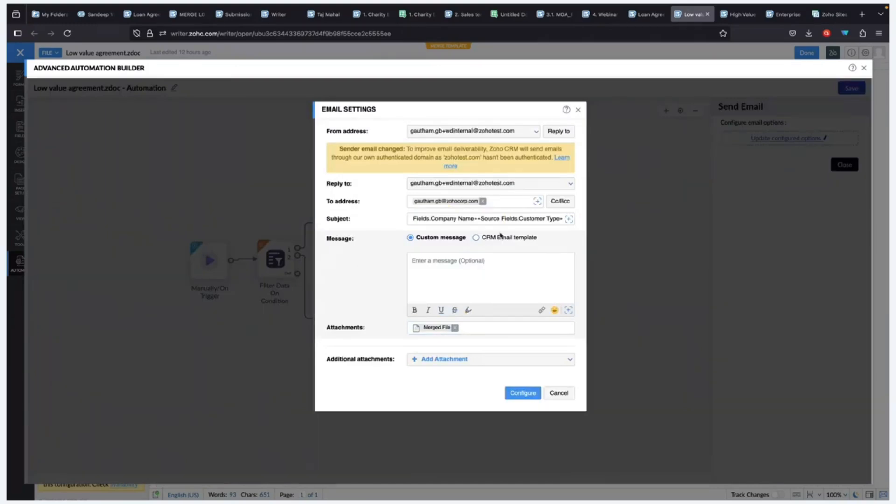
pyautogui.click(564, 394)
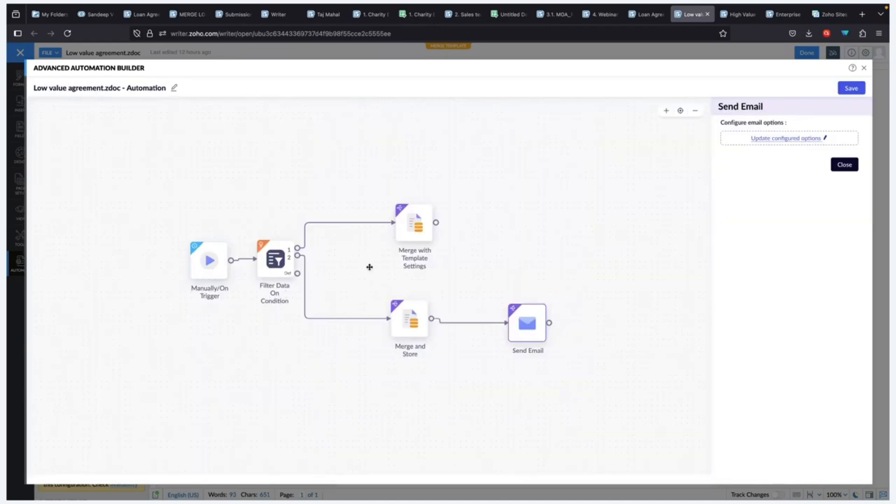
# Inspect the merge template ID in the Merge with Template Settings node and where such an ID sits in the document's URL
pyautogui.click(417, 217)
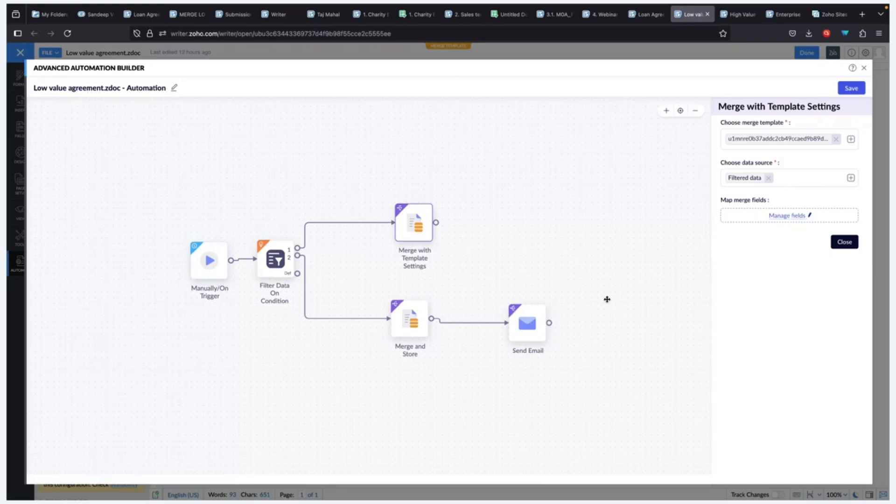
pyautogui.moveTo(409, 223)
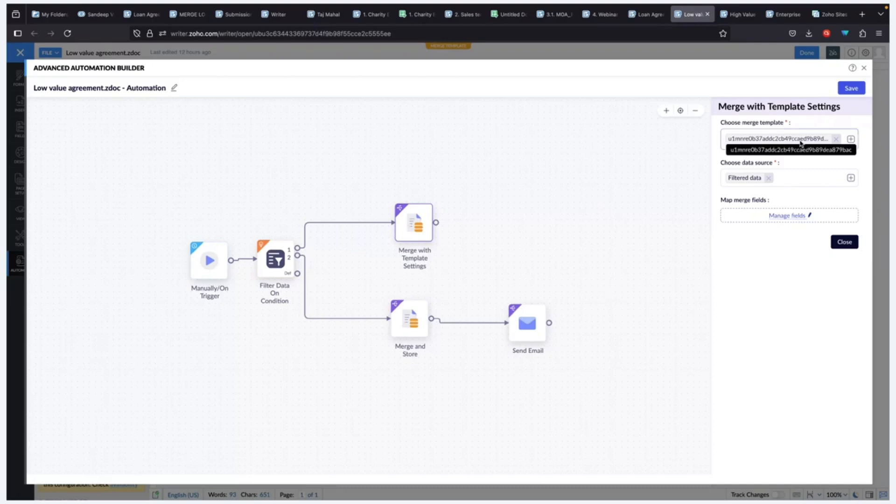
pyautogui.doubleClick(341, 34)
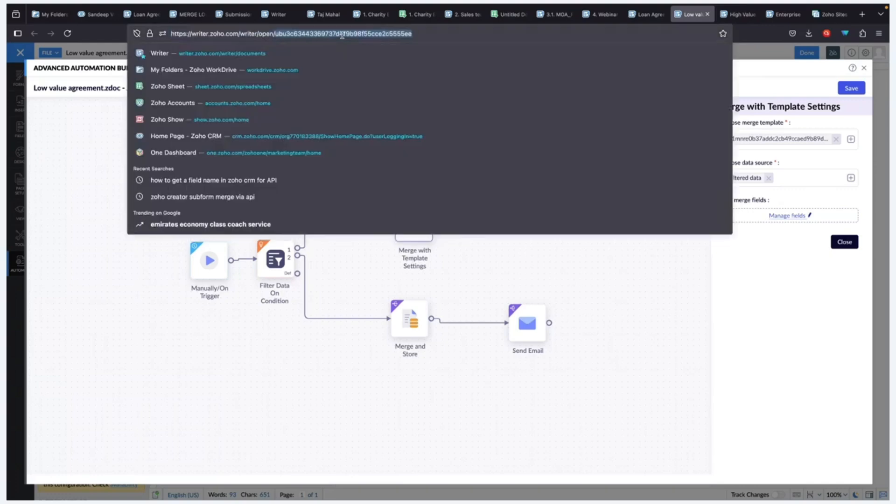
pyautogui.click(525, 257)
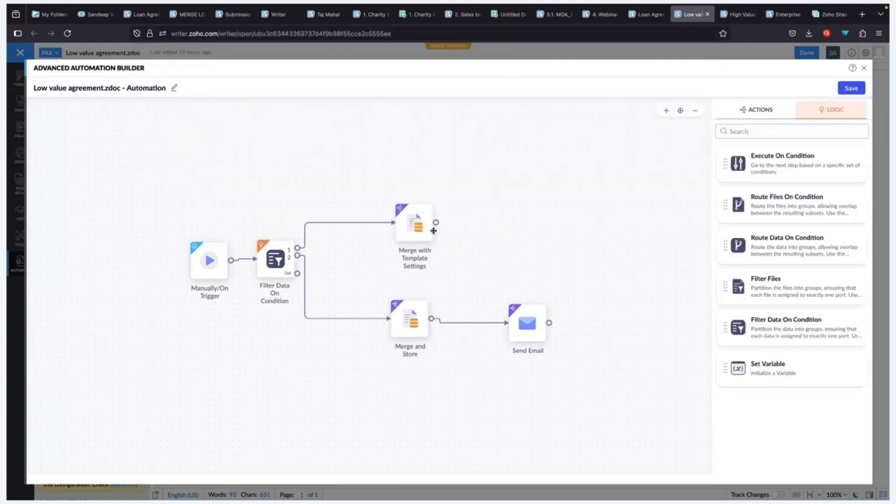
pyautogui.click(420, 222)
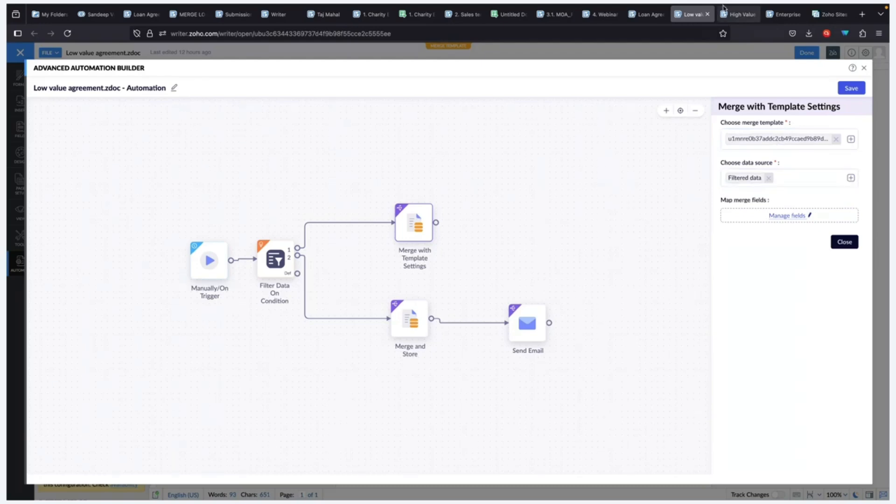
# Switch to the High Value agreement template and open its send-for-approval workflow settings for review
pyautogui.click(738, 14)
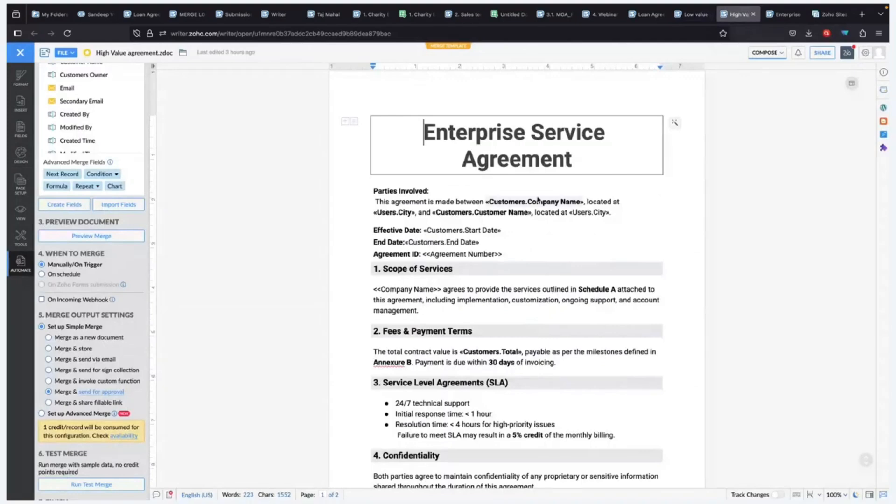
pyautogui.scroll(-2, 539, 200)
pyautogui.scroll(-1, 93, 356)
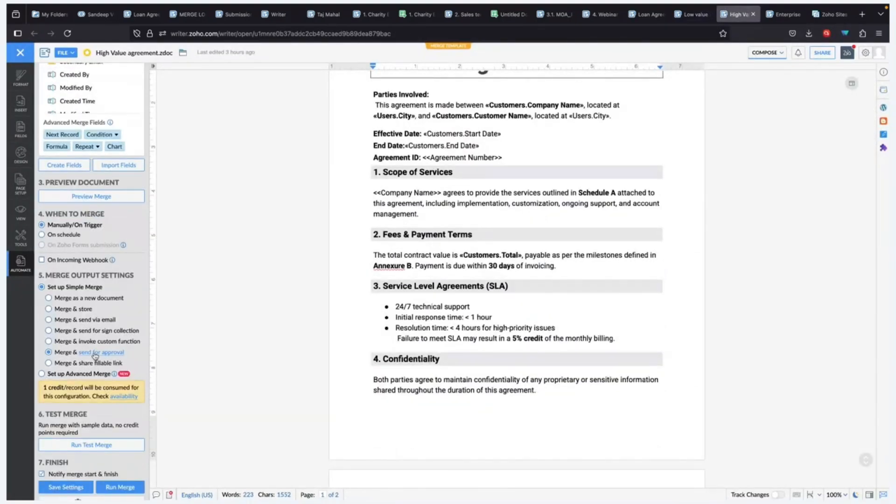
pyautogui.click(95, 353)
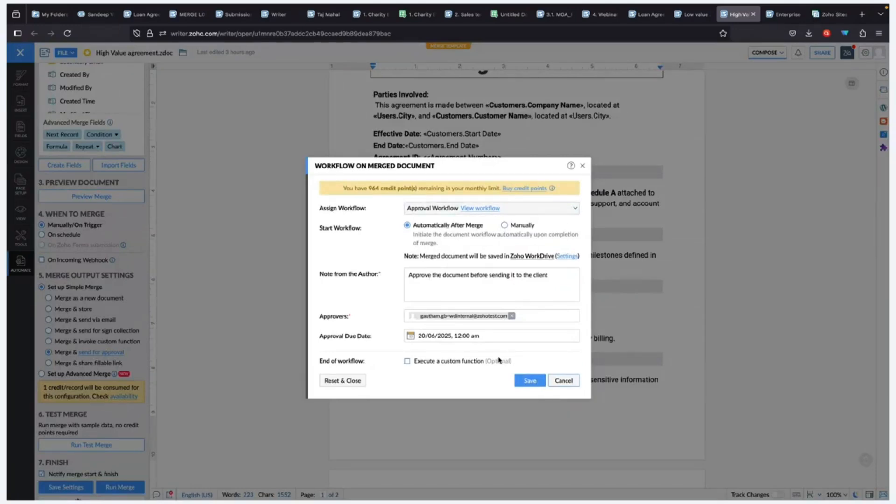
# Enable the end-of-workflow custom function option, inspect the custom function gallery, and leave the approval workflow settings without saving
pyautogui.click(407, 361)
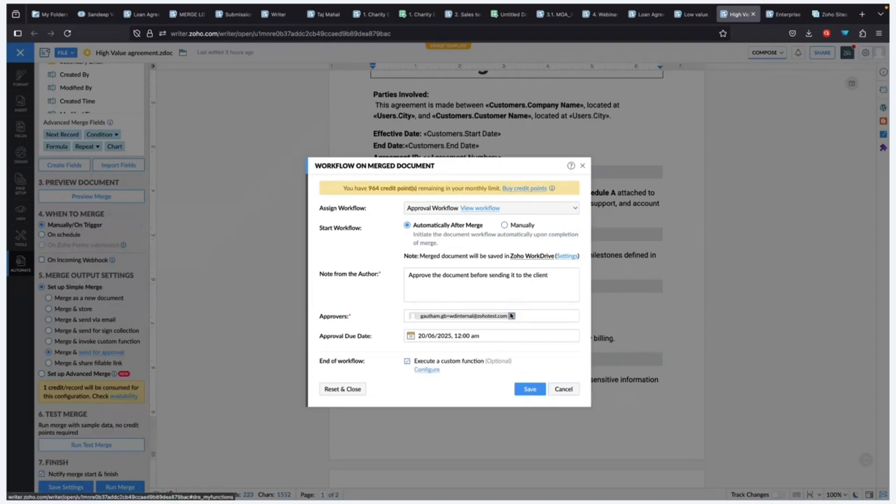
pyautogui.click(427, 370)
pyautogui.click(307, 146)
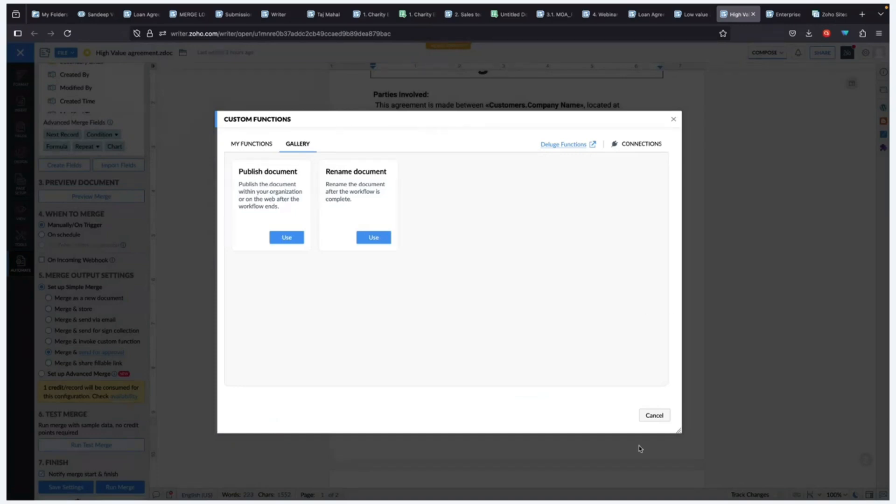
pyautogui.click(653, 417)
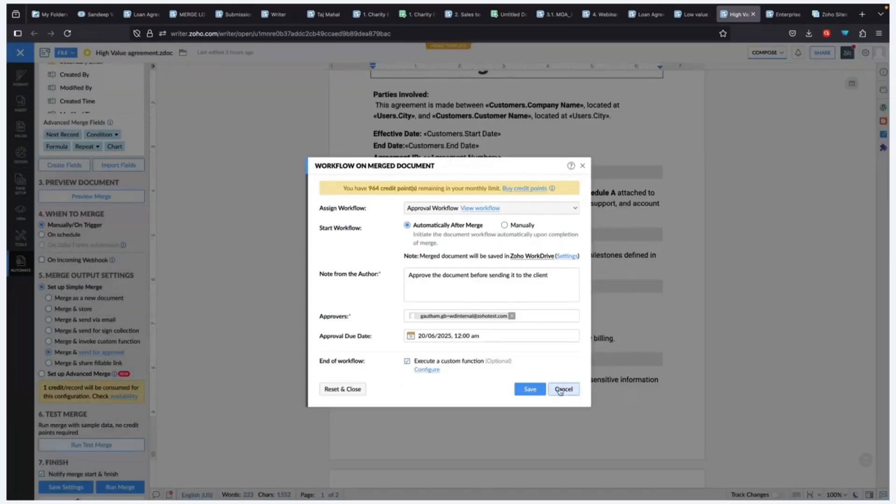
pyautogui.click(563, 390)
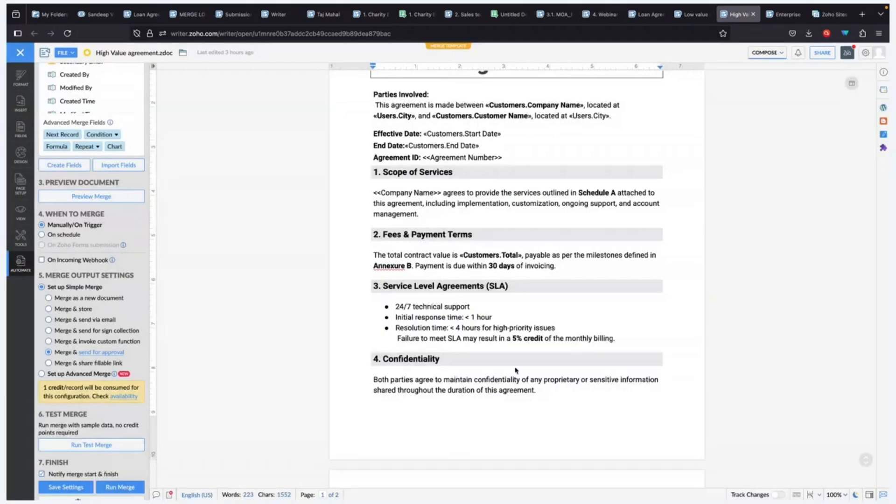
# Select sign collection as the High Value agreement's merge output and check the signature fields in its Signatures section
pyautogui.click(63, 331)
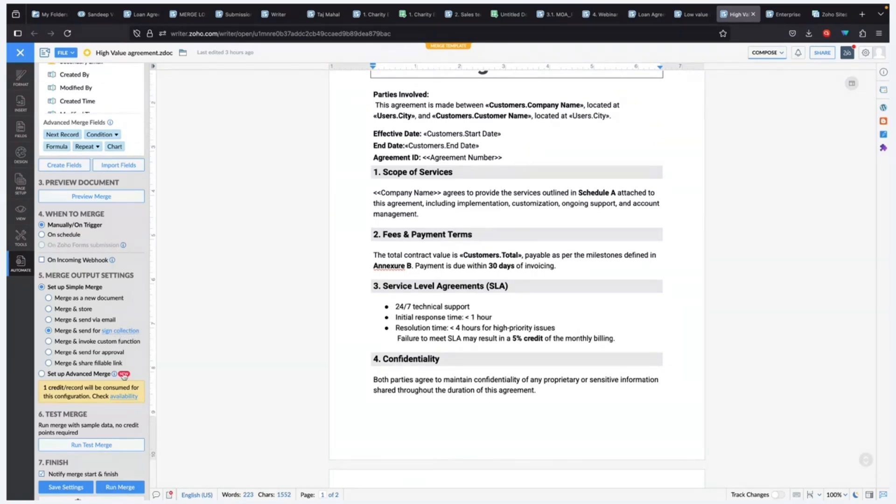
pyautogui.scroll(-10, 341, 329)
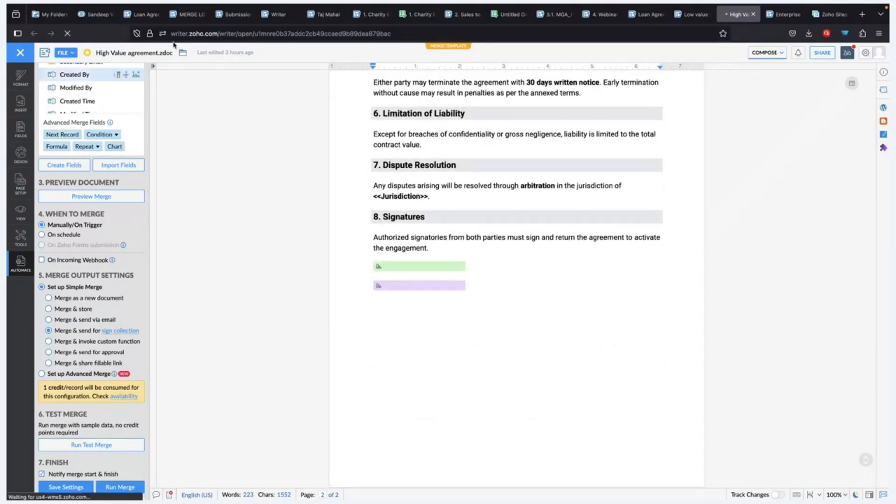
pyautogui.click(382, 269)
pyautogui.click(519, 273)
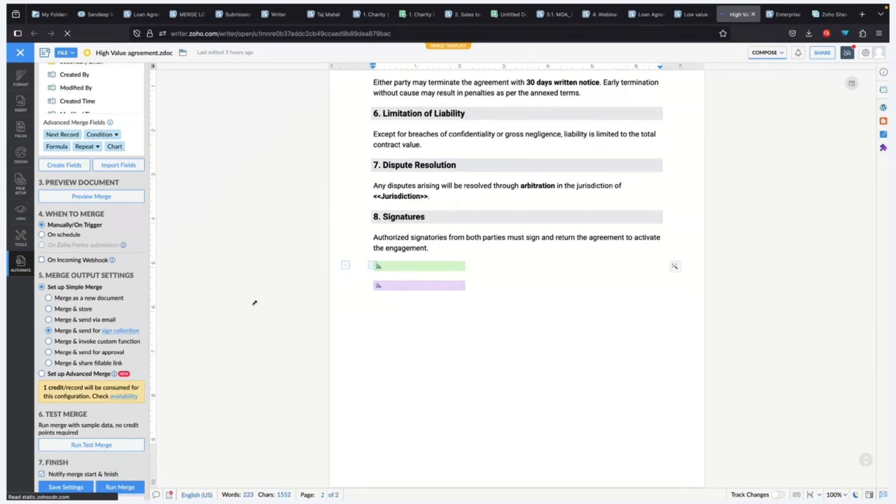
pyautogui.scroll(10, 416, 213)
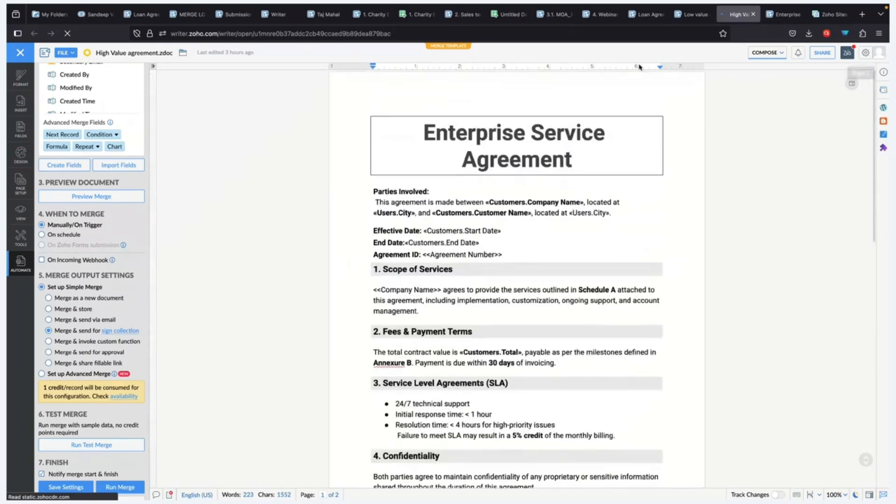
# Return to the Low Value agreement, close its automation builder, and review the template text and merge output settings
pyautogui.click(694, 19)
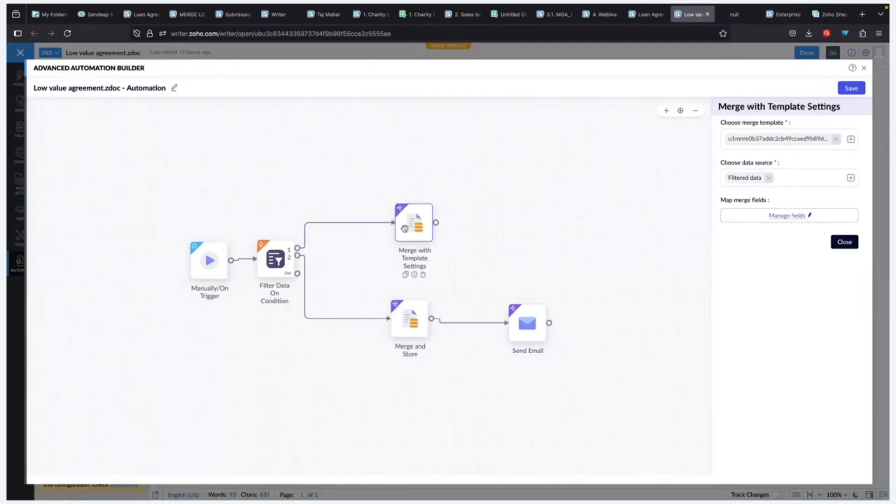
pyautogui.click(864, 69)
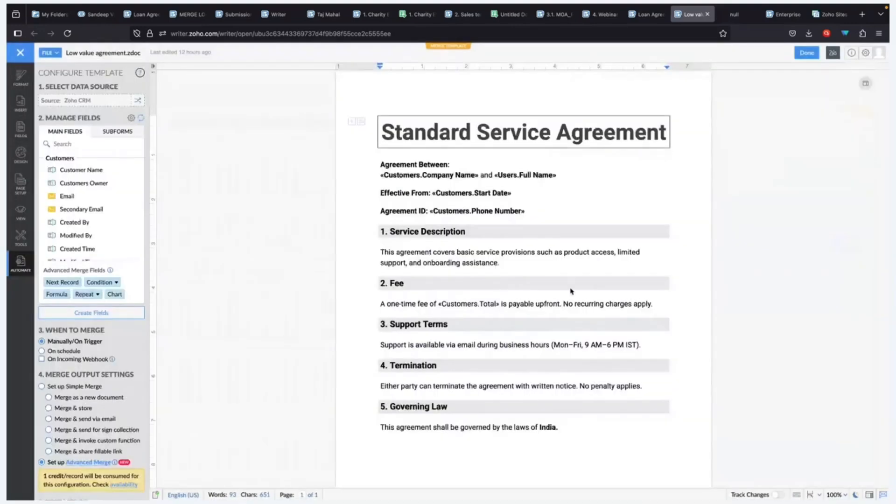
pyautogui.scroll(-2, 190, 372)
pyautogui.scroll(-3, 99, 483)
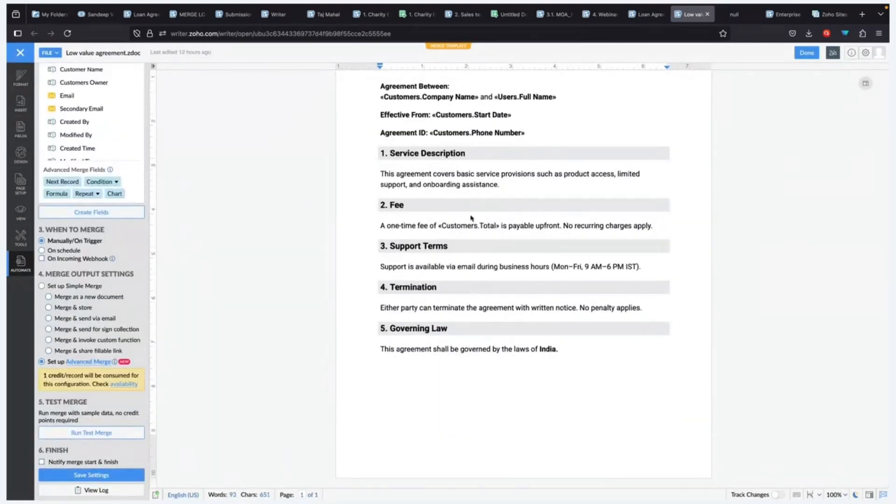
pyautogui.scroll(2, 471, 218)
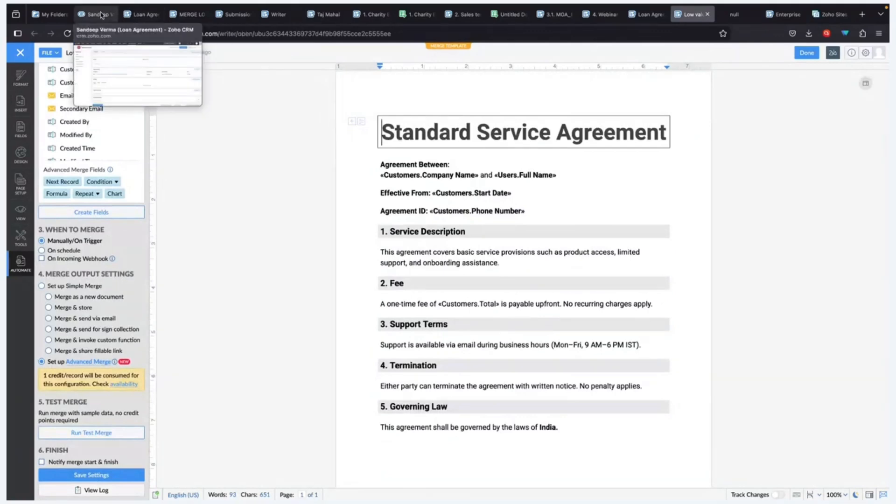
# Switch to Zoho CRM and open the Customers module
pyautogui.click(101, 15)
pyautogui.click(486, 55)
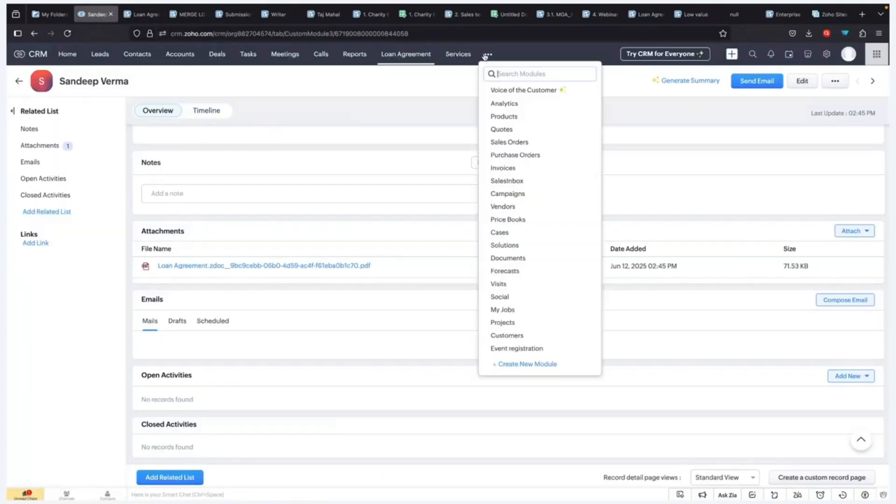
pyautogui.click(507, 335)
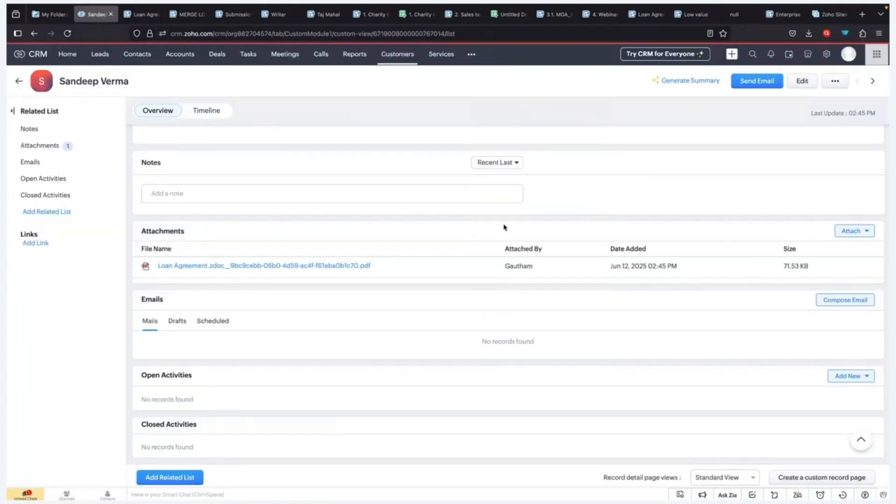
# Run a mail merge on the first two customer records using the Low value agreement.zdoc template
pyautogui.click(266, 77)
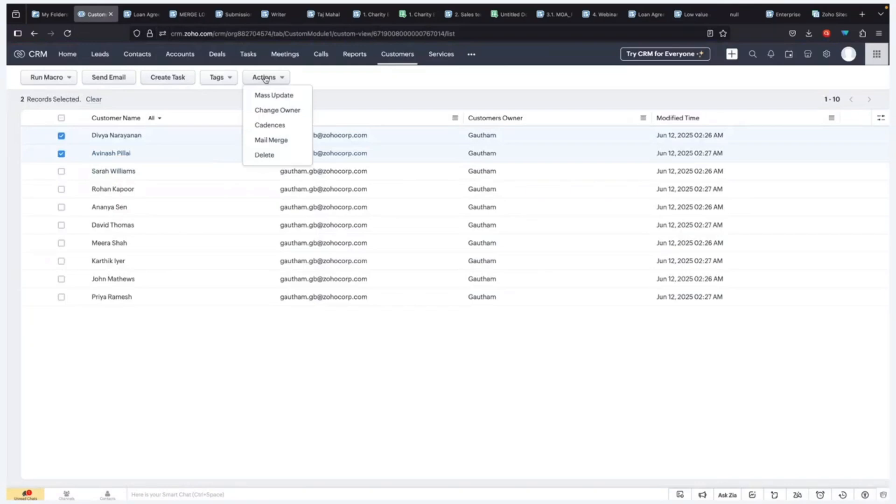
pyautogui.click(271, 140)
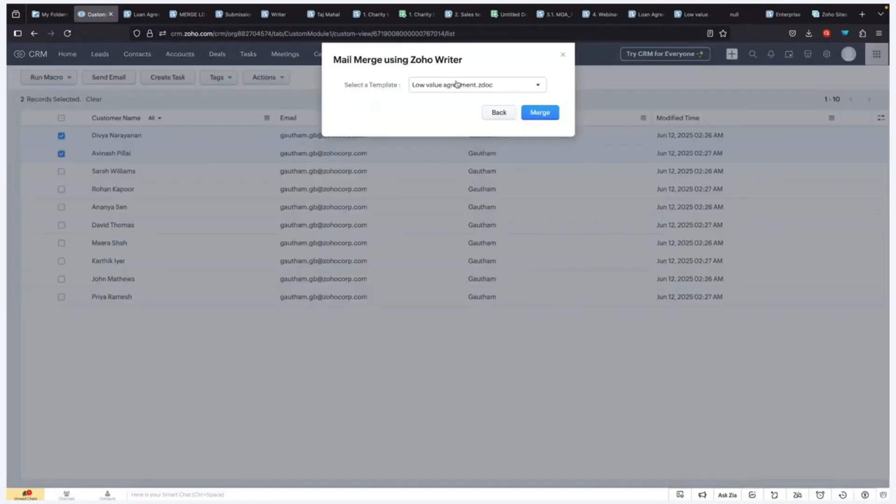
pyautogui.click(542, 114)
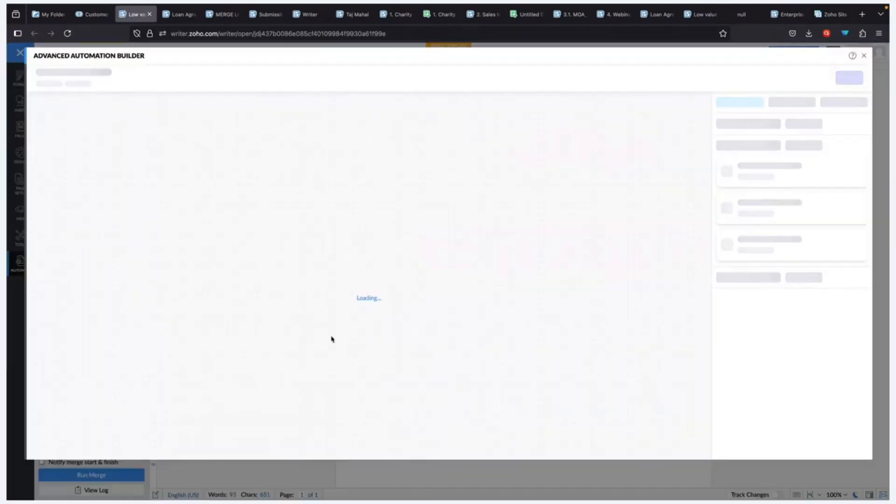
pyautogui.click(819, 460)
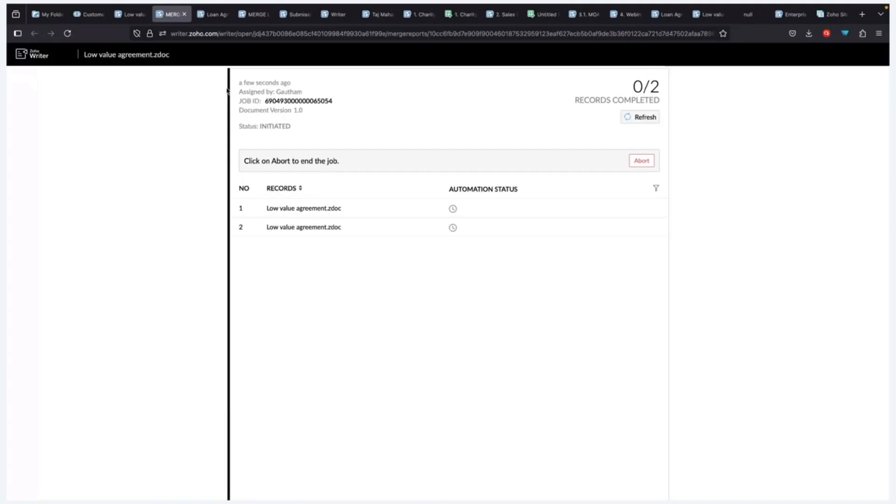
# Return to Zoho CRM and compare the total values in the two merged customers' records
pyautogui.click(133, 14)
pyautogui.click(89, 14)
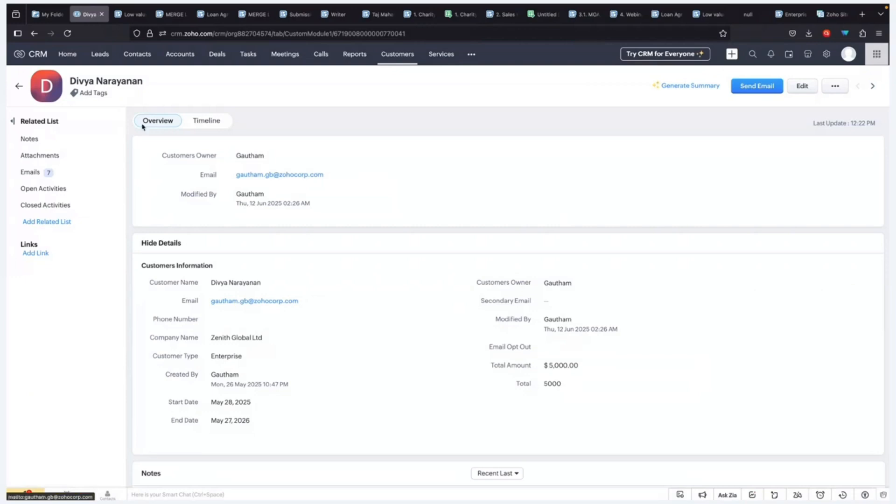
pyautogui.click(19, 86)
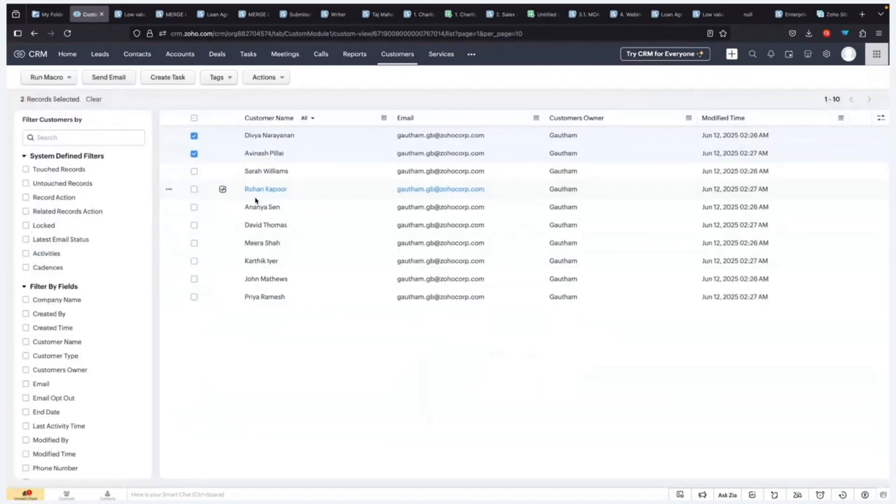
pyautogui.click(276, 153)
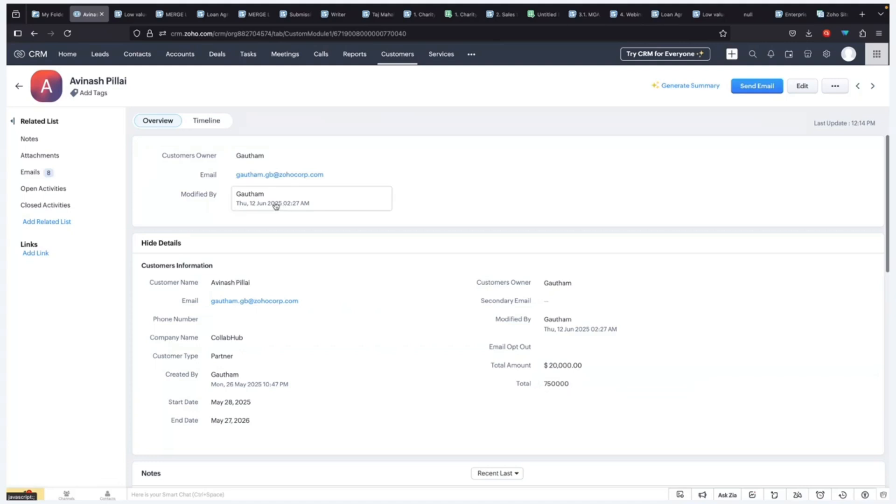
# Refresh the merge report and inspect the detailed execution report of each merged record
pyautogui.click(160, 17)
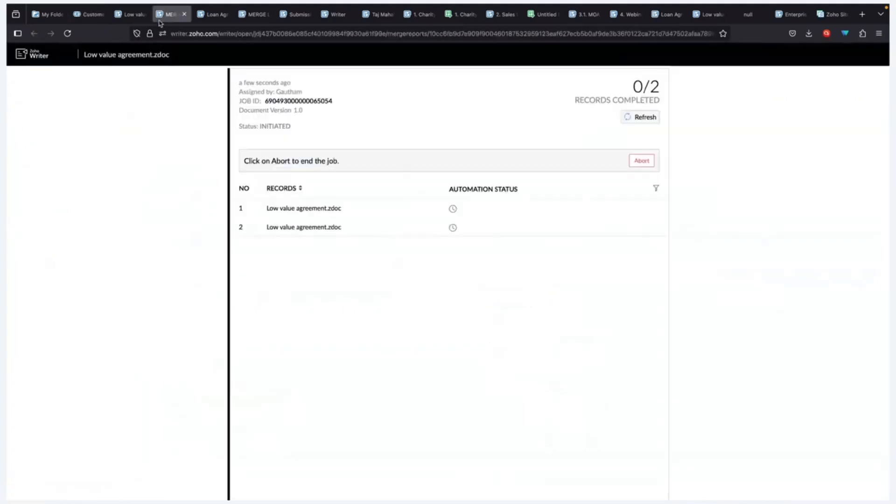
pyautogui.click(646, 117)
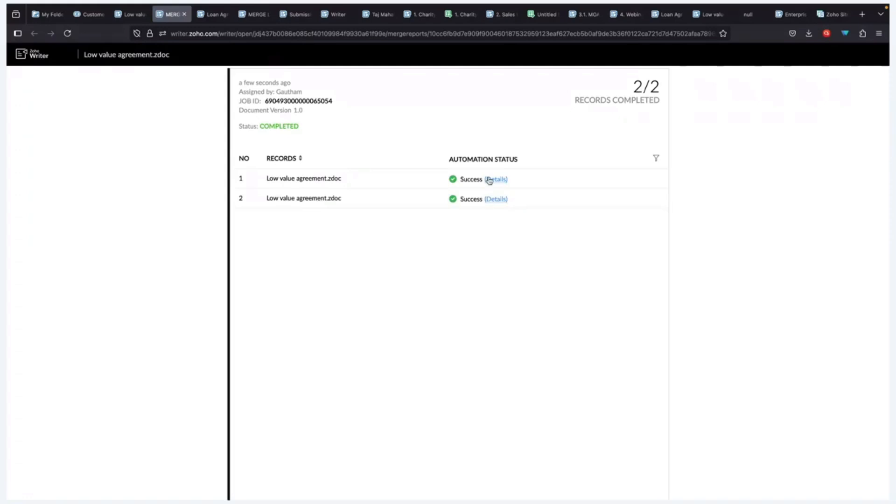
pyautogui.click(495, 179)
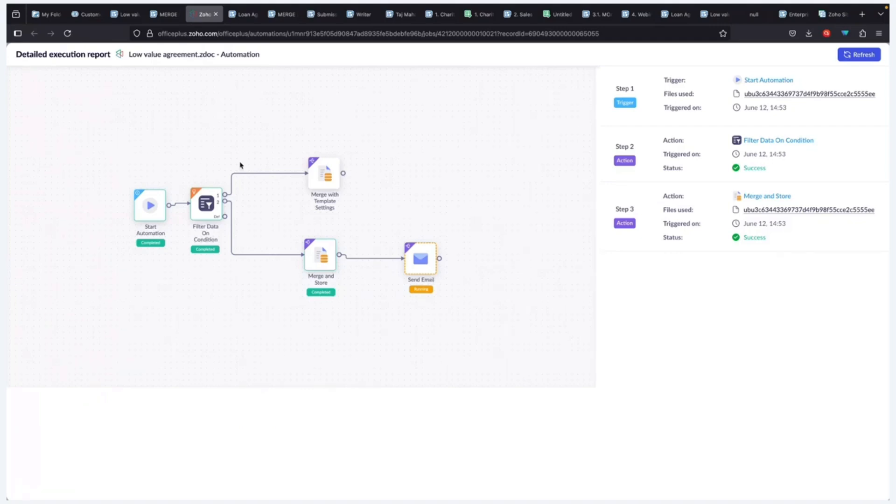
pyautogui.click(167, 14)
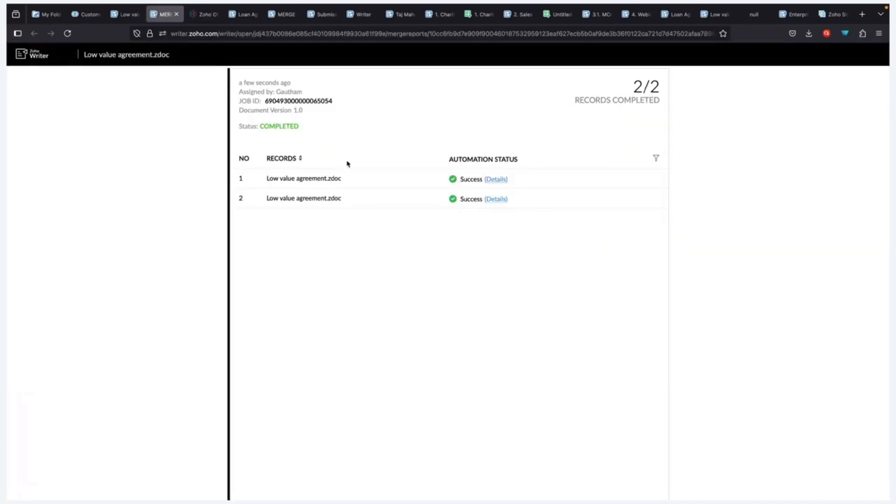
pyautogui.click(496, 199)
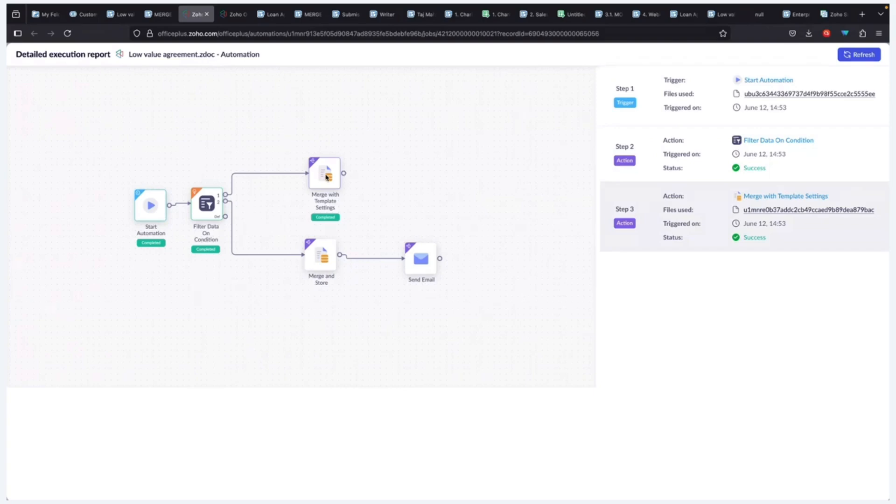
# Locate the merged Standard Service Agreement in the document folder and open it to check its filled-in fields
pyautogui.moveTo(711, 18)
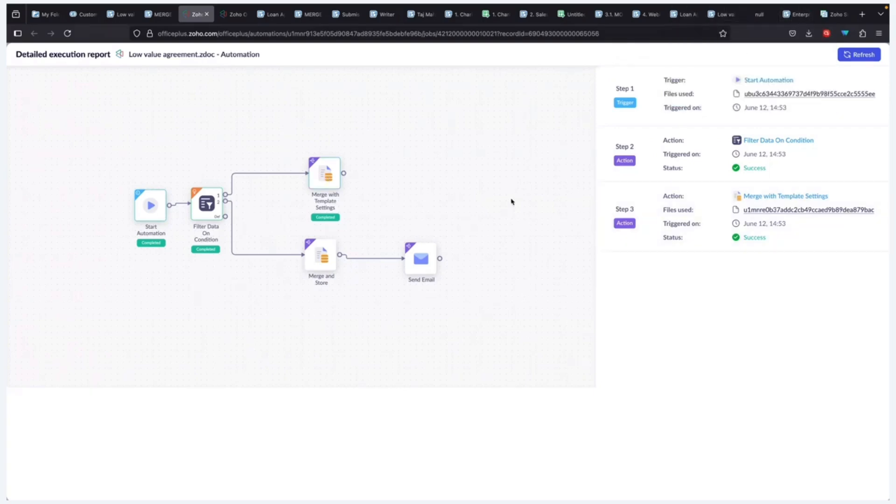
pyautogui.click(714, 17)
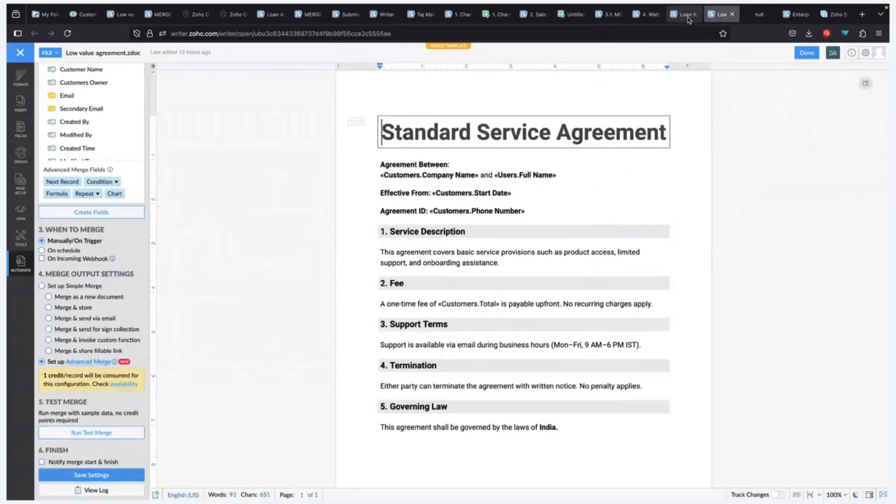
pyautogui.click(688, 17)
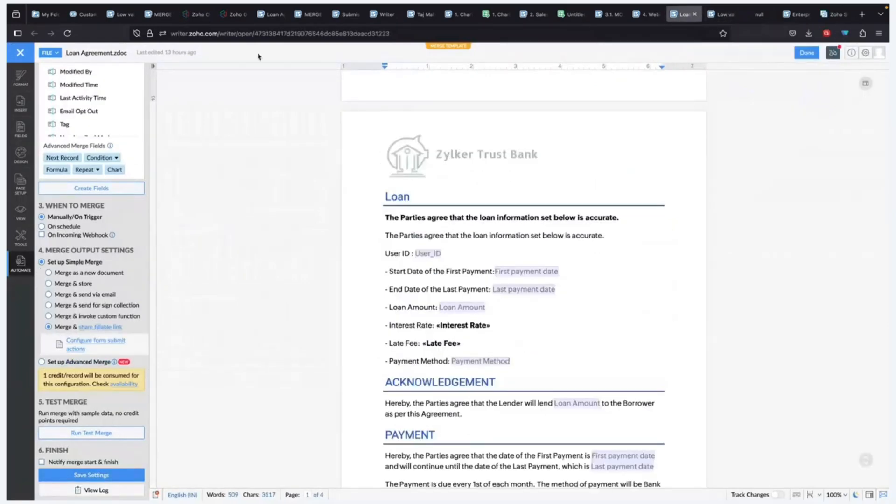
pyautogui.click(46, 14)
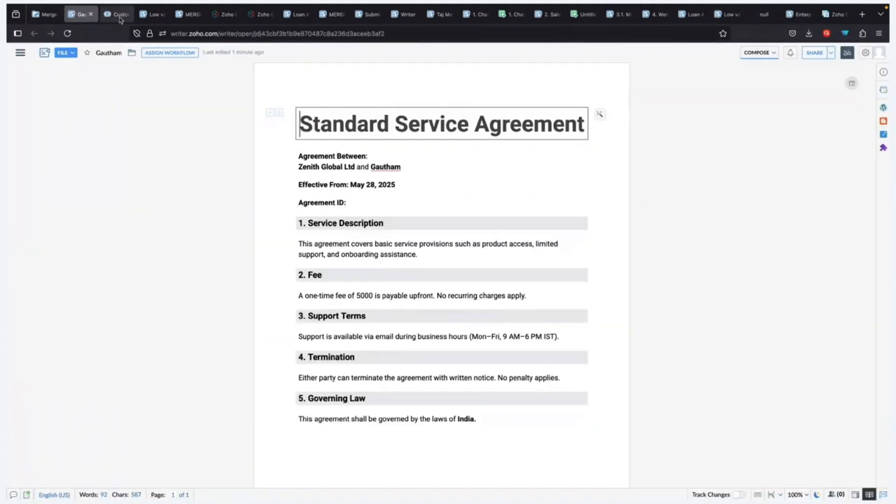
# Close the merged agreement and look through the open documents up to the Enterprise Customer agreement template
pyautogui.click(113, 14)
pyautogui.click(77, 18)
pyautogui.click(90, 14)
pyautogui.click(813, 17)
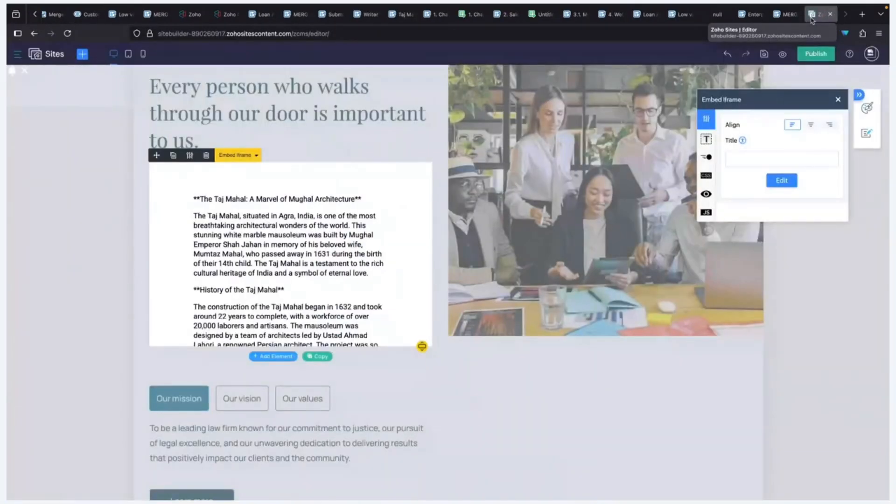
pyautogui.click(787, 14)
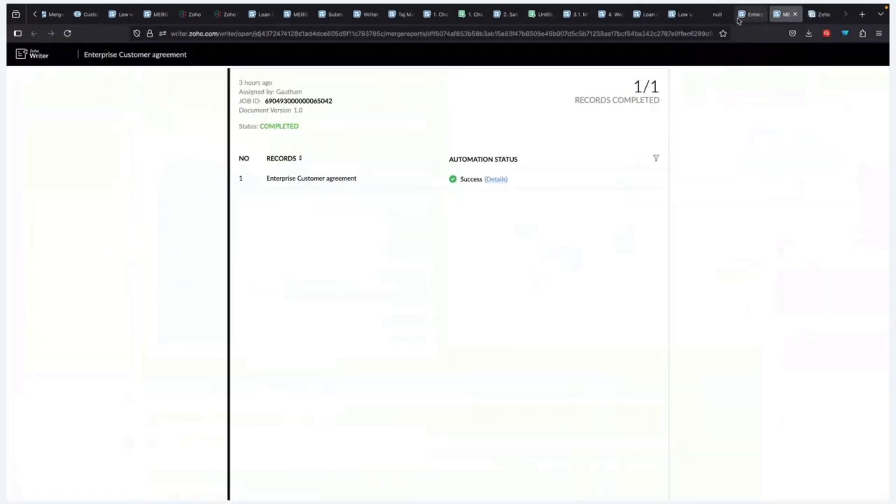
pyautogui.click(739, 18)
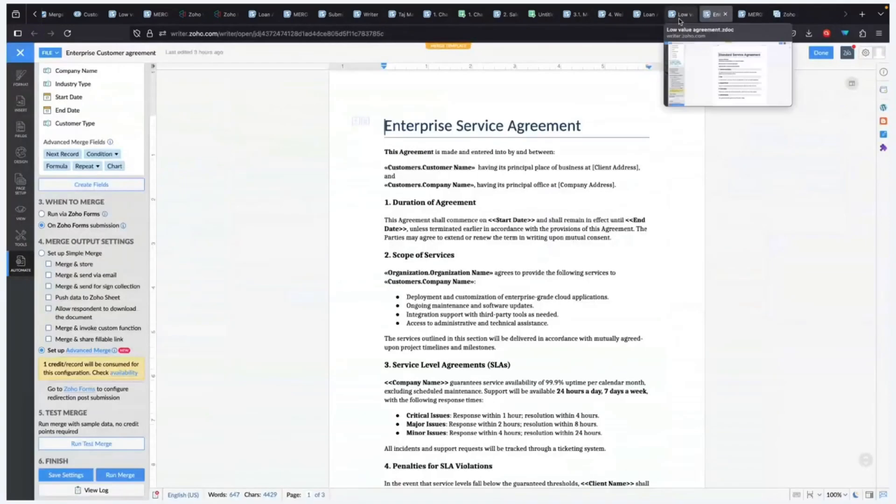